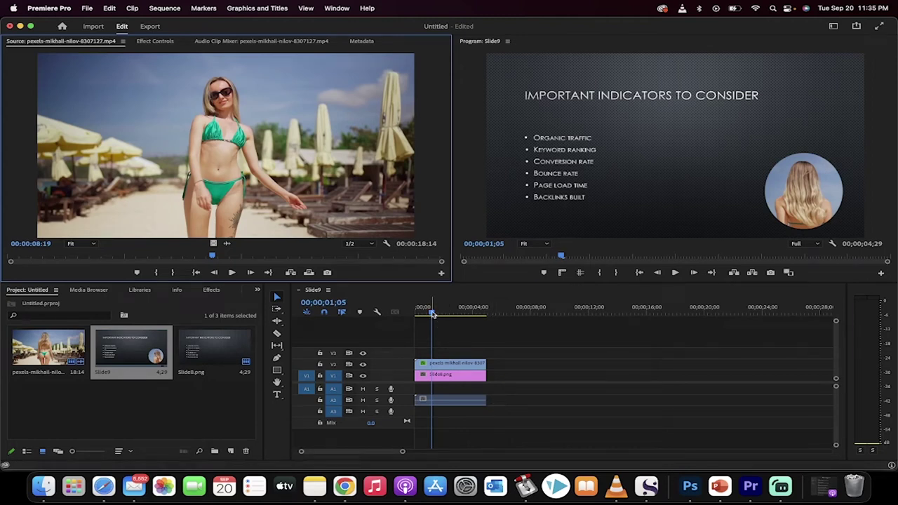
- Scrub through the finished Slide9 circle-overlay demo, then marquee-select all its clips
left_click_drag(433, 313, 466, 317)
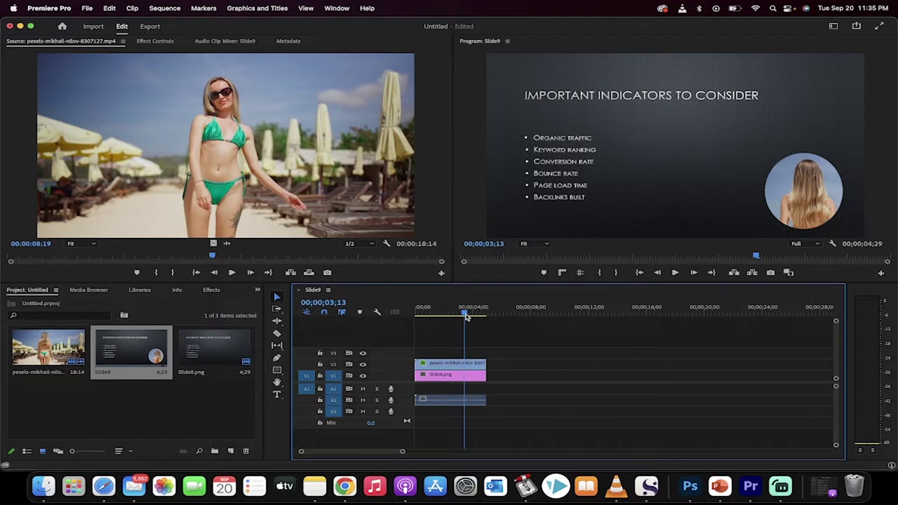
mouse_move(466, 317)
left_mouse_down()
mouse_move(442, 315)
mouse_move(482, 312)
left_mouse_up()
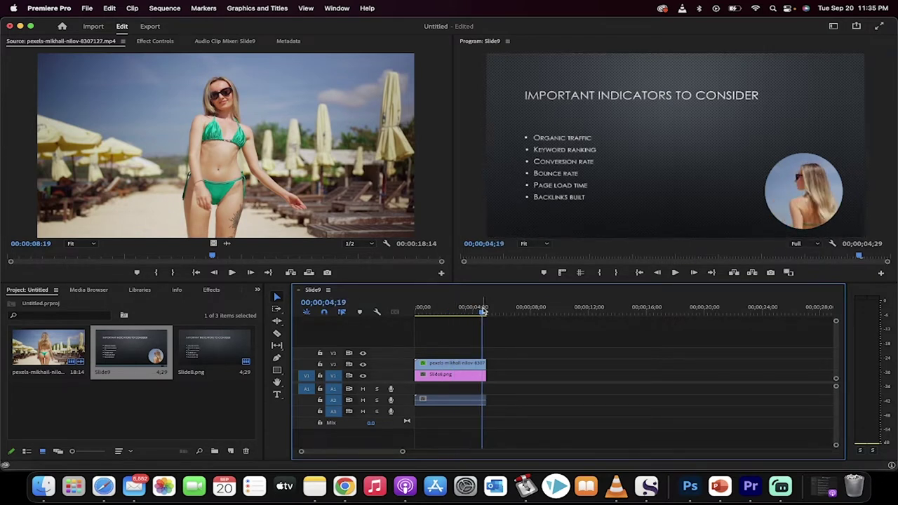
left_click(738, 216)
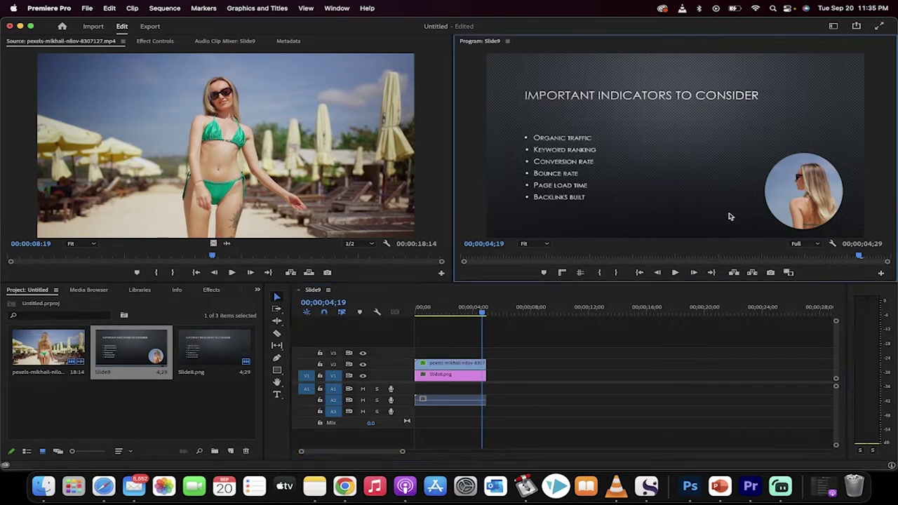
mouse_move(485, 308)
left_mouse_down()
mouse_move(466, 313)
mouse_move(476, 313)
left_mouse_up()
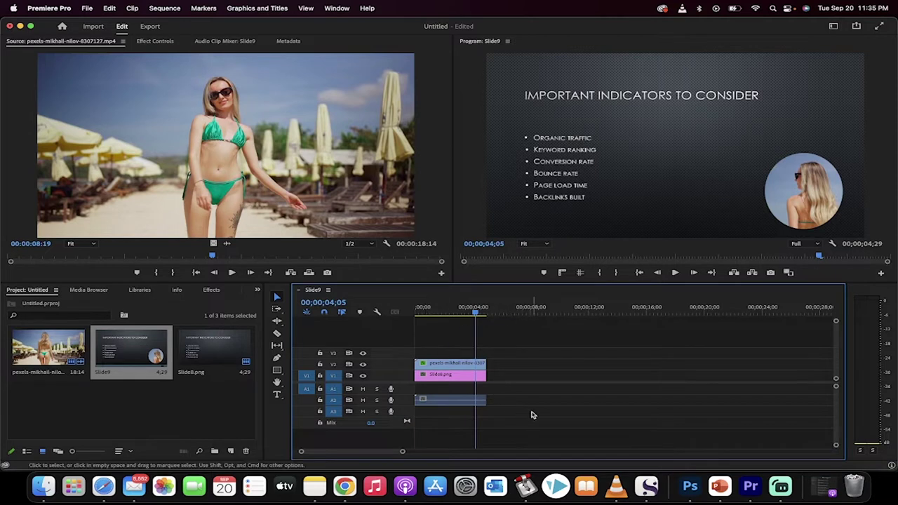
left_click_drag(533, 427, 423, 359)
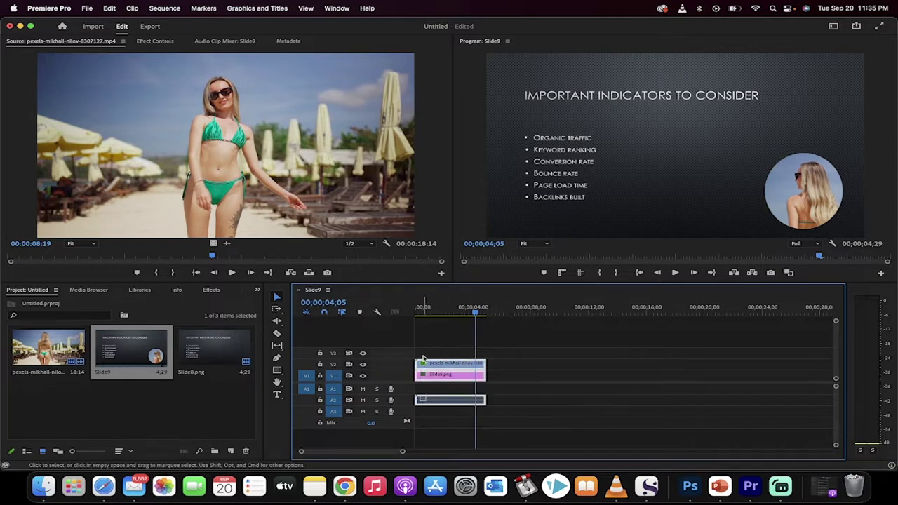
- Delete the selected clips, then delete the Slide9 sequence from the project
key("Delete")
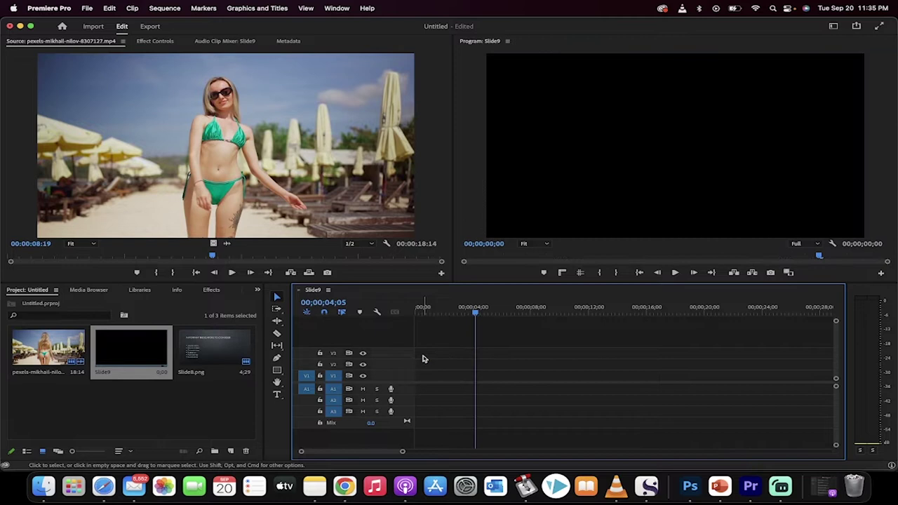
left_click(153, 400)
left_click(139, 352)
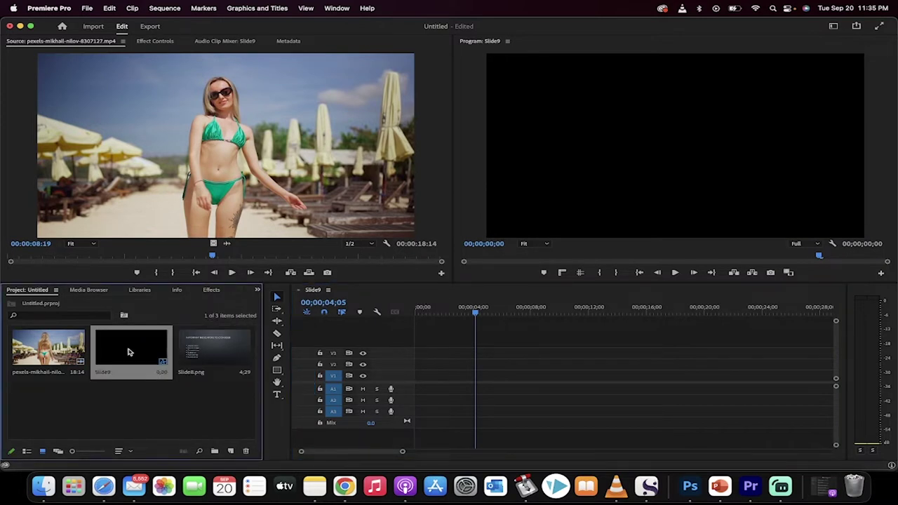
key("Delete")
- Check the remaining beach video and Slide8.png items, leaving the beach clip selected
left_click(79, 359)
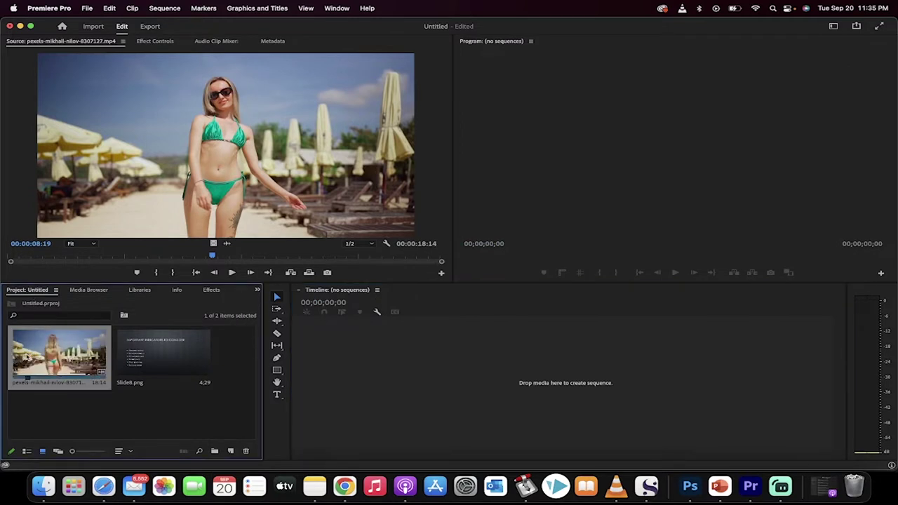
left_click(179, 355)
left_click(67, 358)
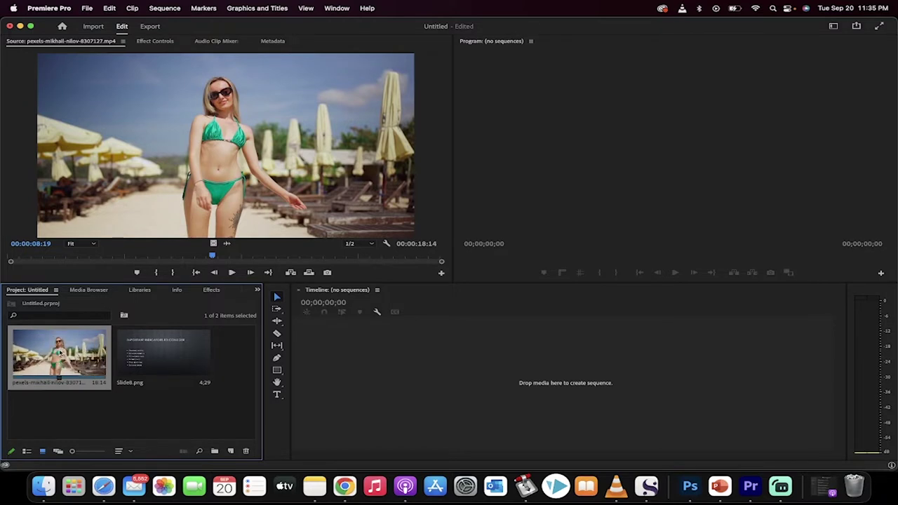
- Drop the beach clip into the empty Timeline and lift its video from V1 to V2
left_click_drag(60, 354, 365, 361)
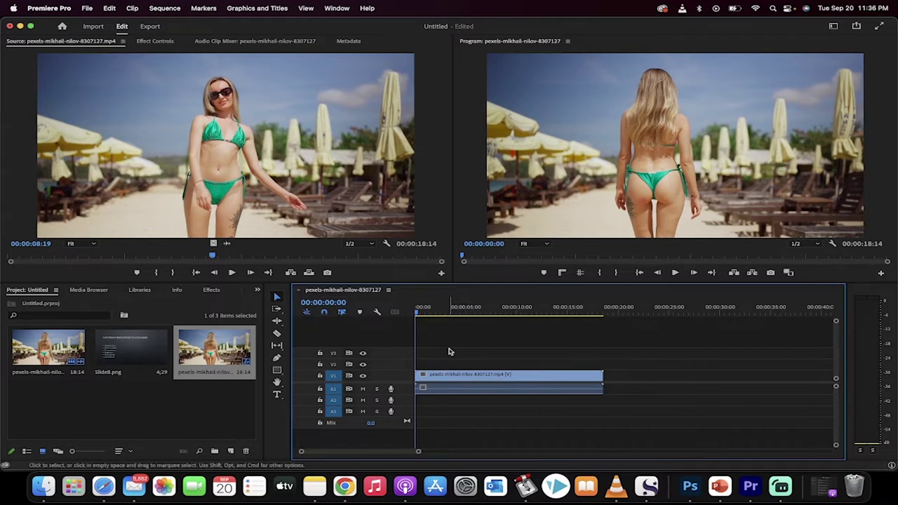
key("super+a")
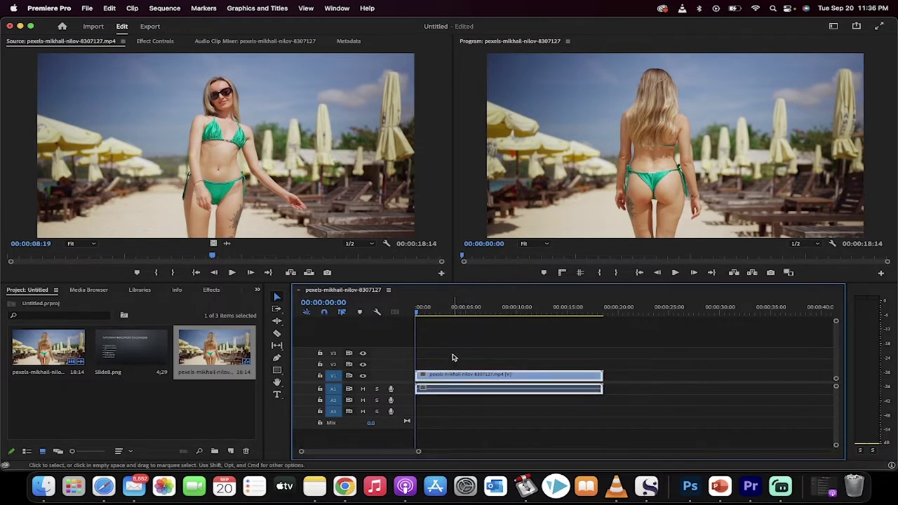
left_click(452, 358)
left_click(454, 374)
left_click_drag(451, 375, 451, 368)
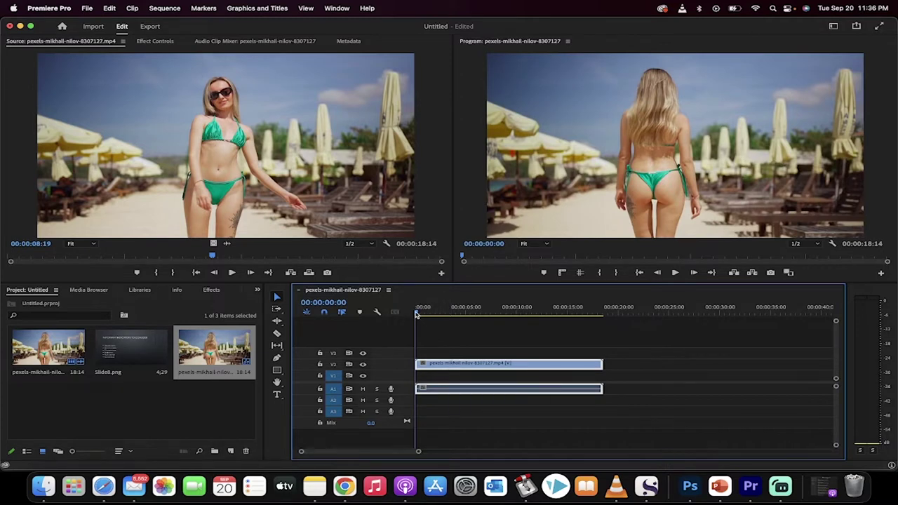
mouse_move(417, 314)
left_mouse_down()
mouse_move(431, 313)
mouse_move(415, 316)
left_mouse_up()
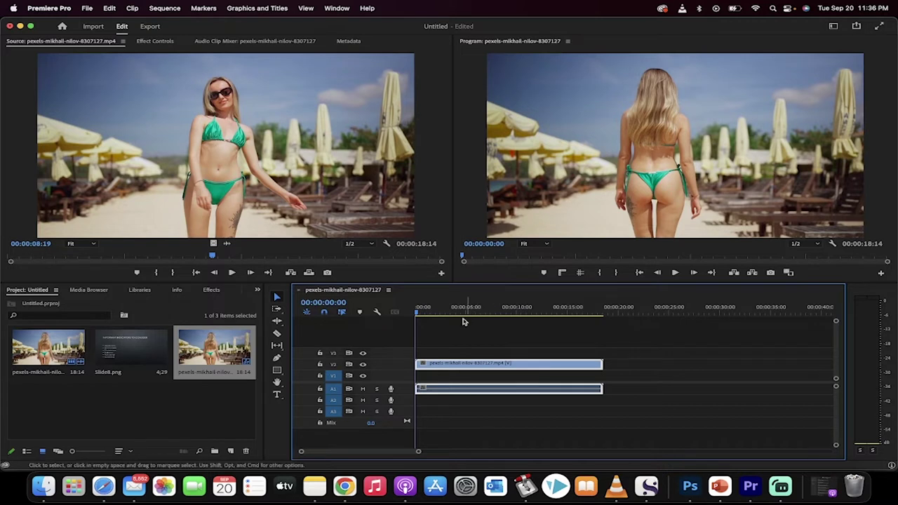
- Place Slide8.png on V1 under the beach clip and extend it to the video's end
left_click(136, 370)
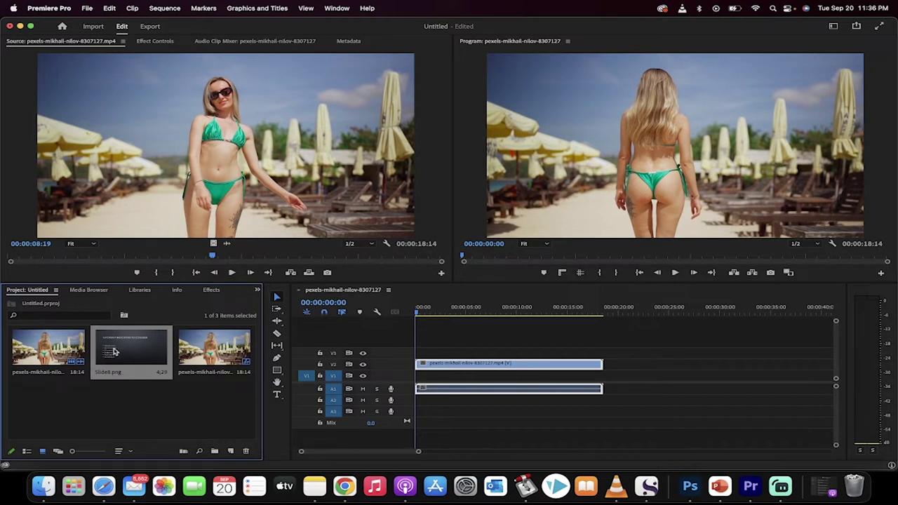
left_click_drag(114, 351, 404, 384)
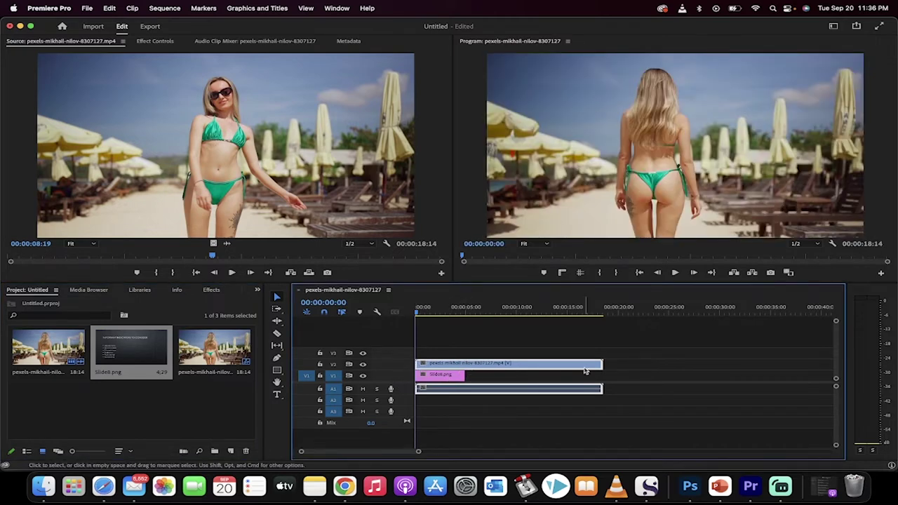
left_click_drag(466, 377, 603, 380)
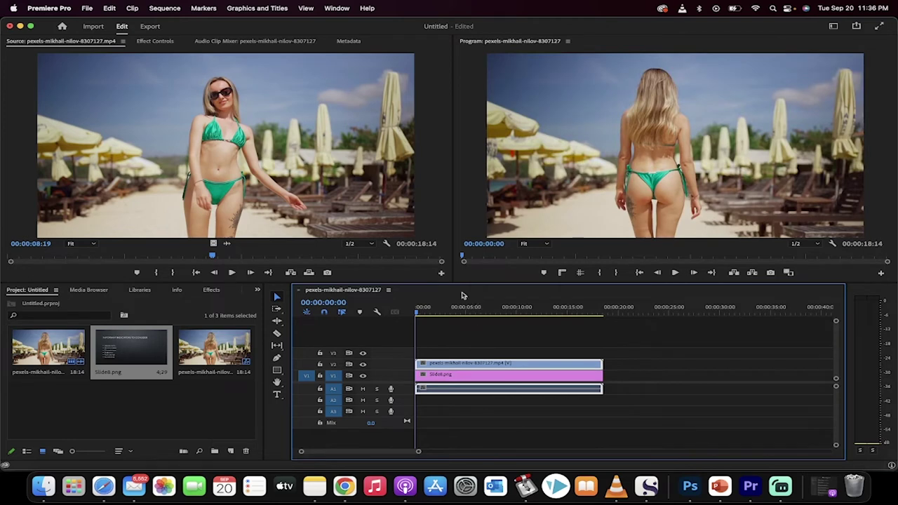
- Hide track V2 and apply Scale to Frame Size to the Slide8.png clip
left_click(363, 364)
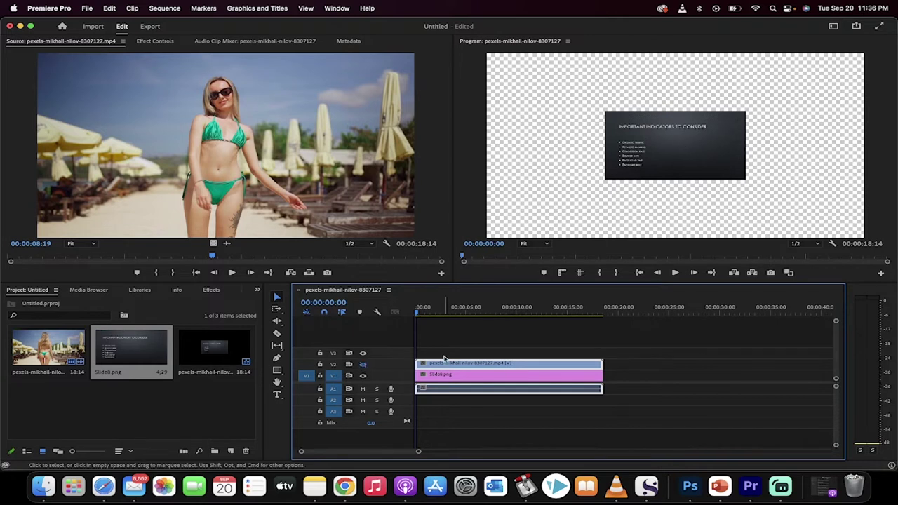
left_click(508, 378)
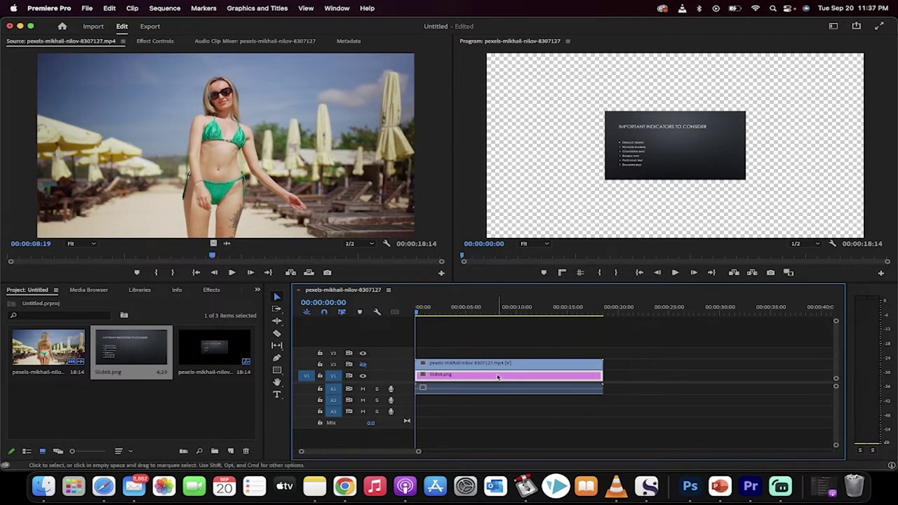
right_click(497, 377)
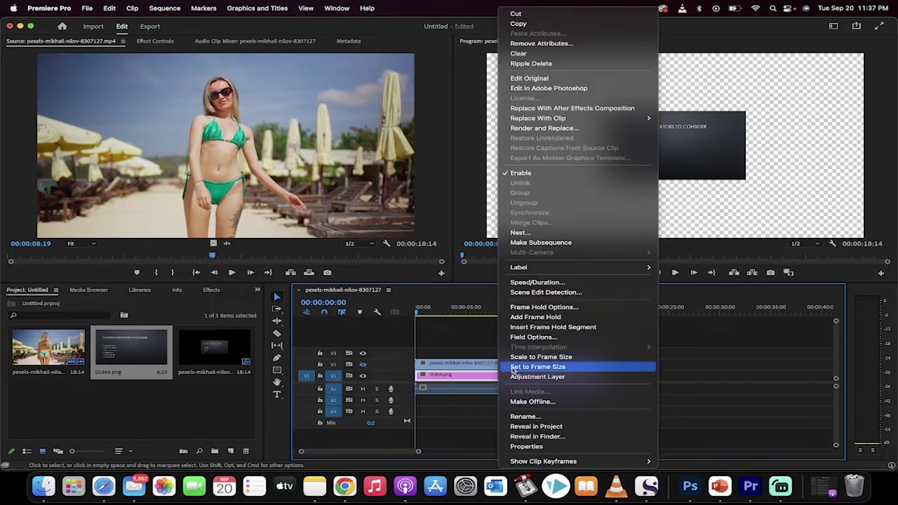
left_click(518, 357)
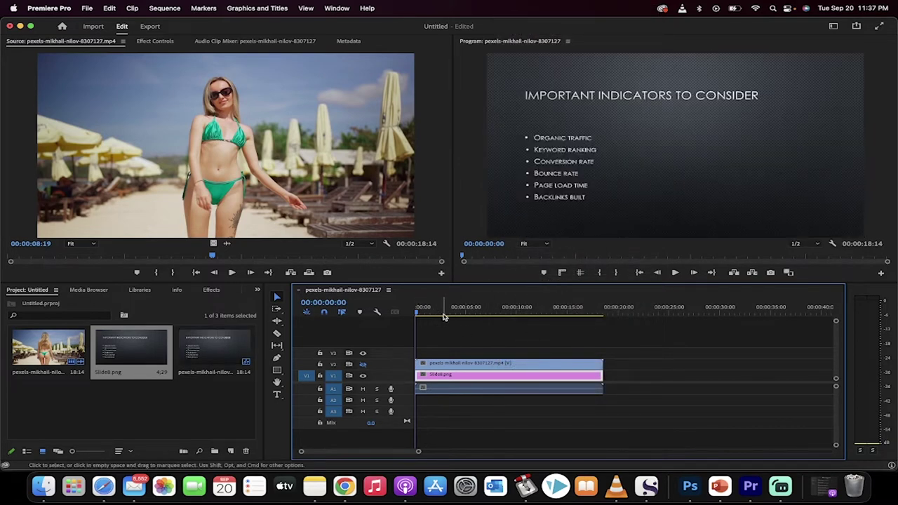
- Re-enable V2's track output and select the beach video clip on V2
left_click(362, 364)
left_click(363, 364)
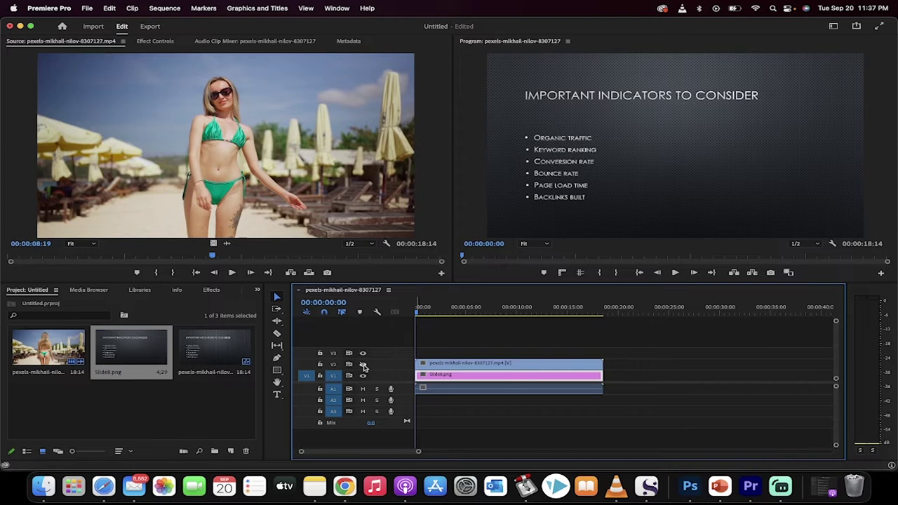
left_click(362, 365)
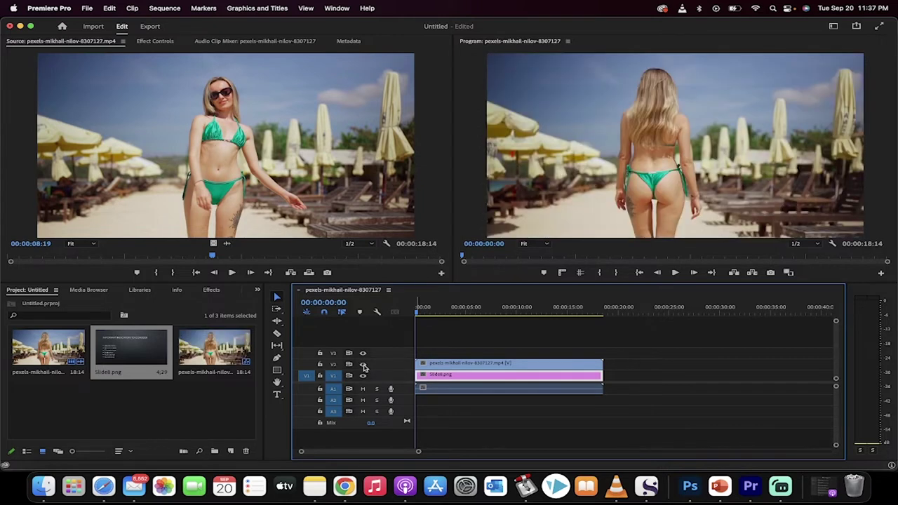
left_click(455, 366)
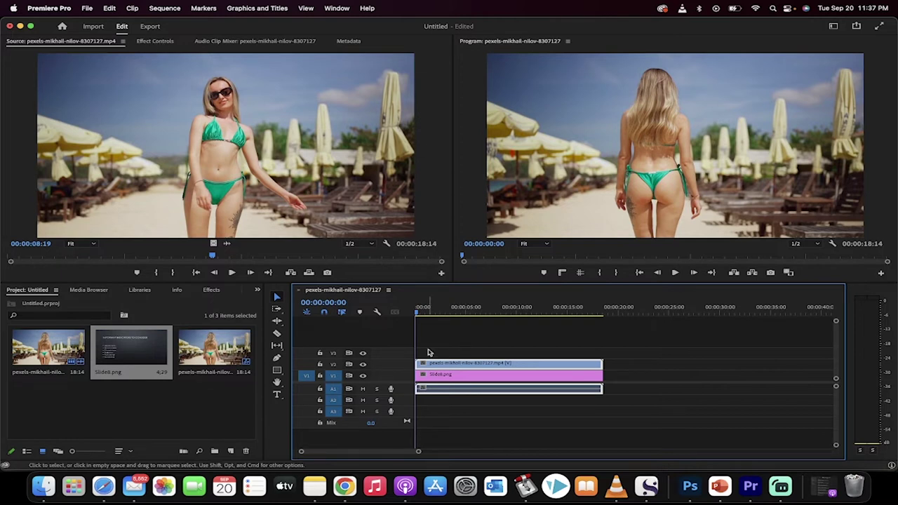
- Expand Video Effects > Transform in the Effects panel
left_click(207, 290)
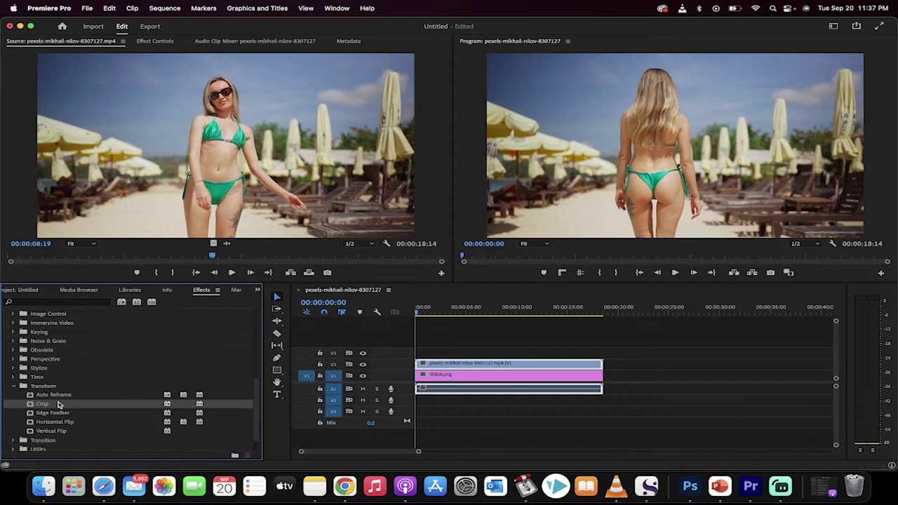
scroll(67, 333, "up", 10)
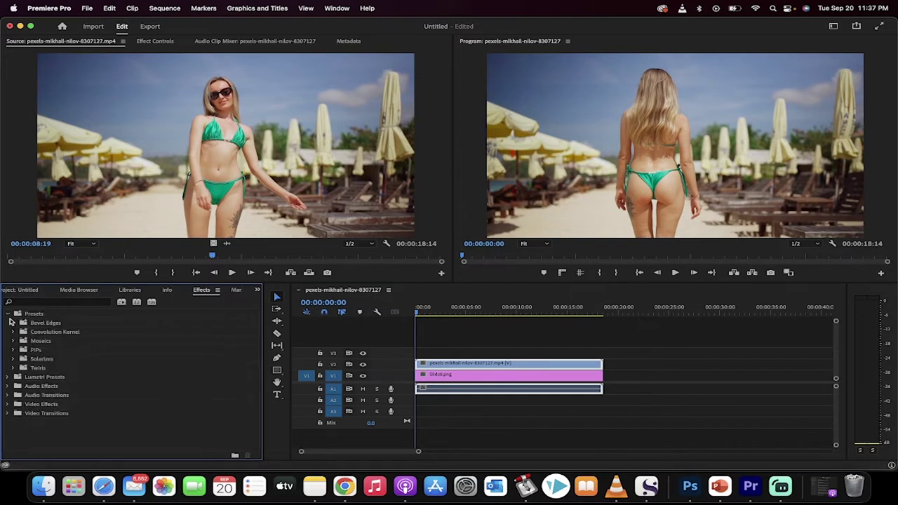
left_click(9, 314)
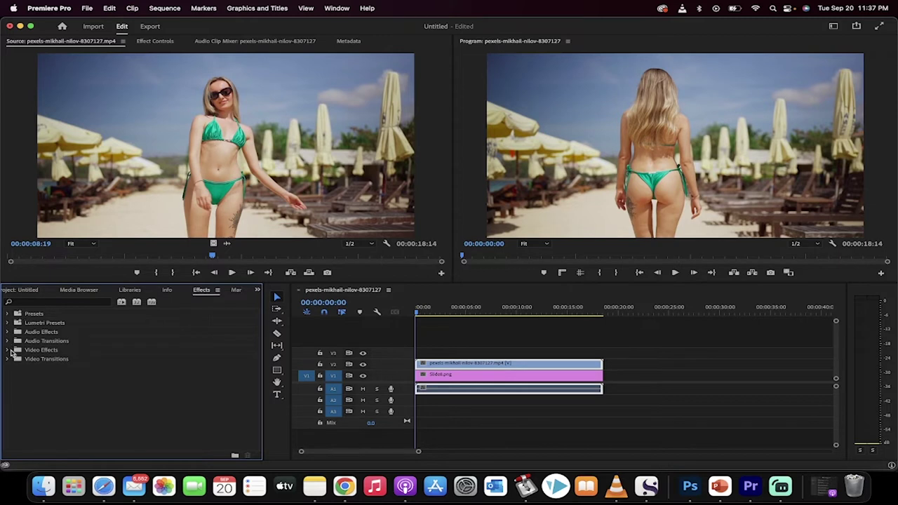
left_click(9, 350)
scroll(16, 379, "down", 6)
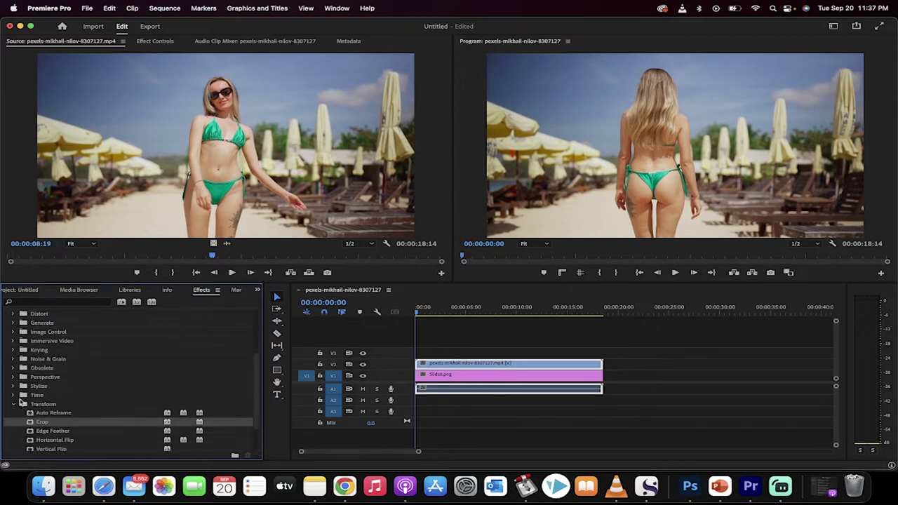
left_click(13, 404)
left_click(13, 404)
scroll(60, 401, "down", 2)
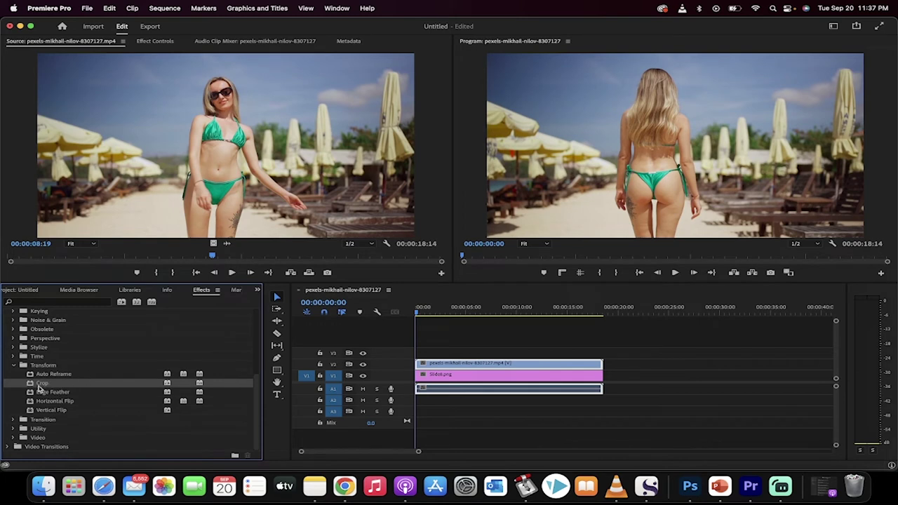
- Drag the Crop effect onto the presenter clip on V2 and select it
left_click_drag(40, 389, 470, 363)
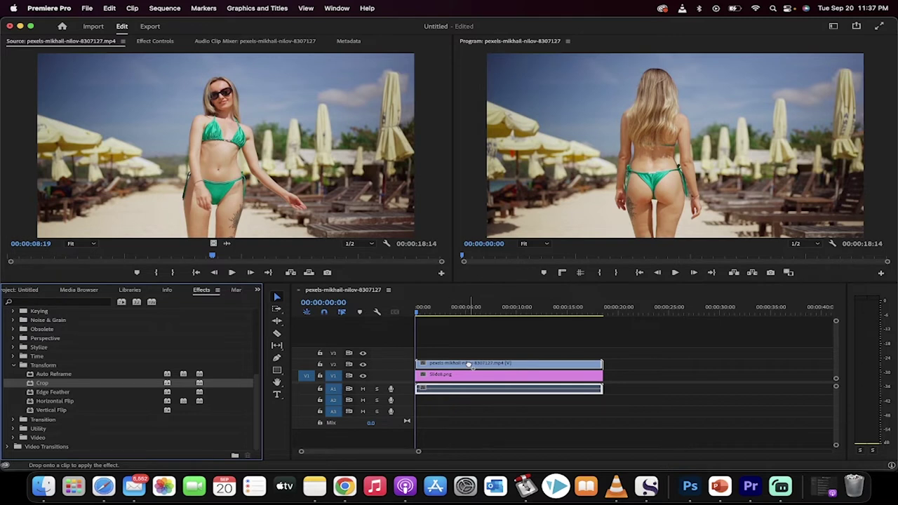
left_click_drag(469, 364, 468, 364)
left_click(468, 364)
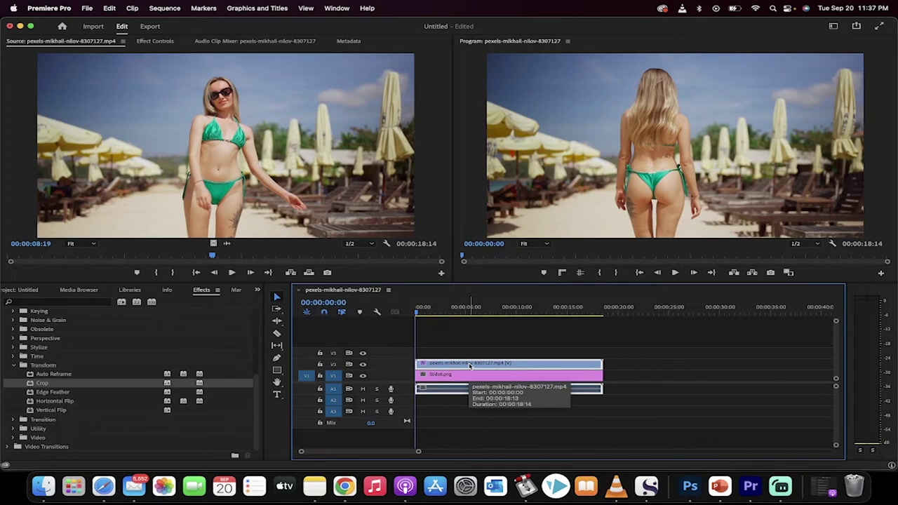
- Show the beach clip's Effect Controls and select the Crop effect below Motion and Opacity
left_click(154, 42)
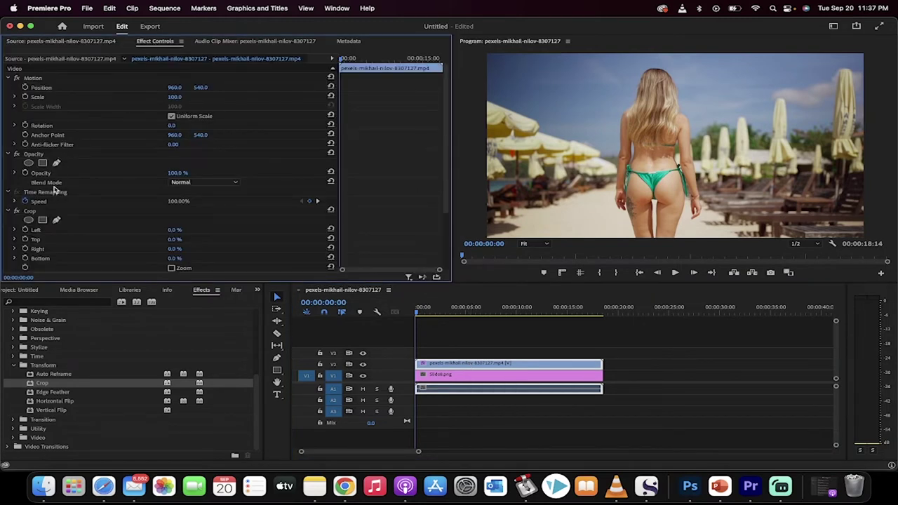
scroll(63, 204, "down", 2)
left_click(31, 186)
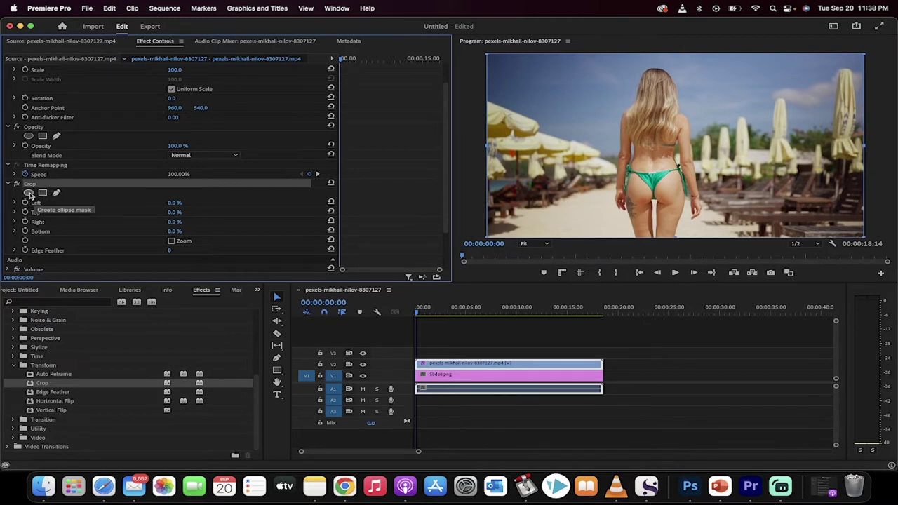
- Add an ellipse mask to Crop, move it over the presenter's head, and scrub to verify
left_click(29, 195)
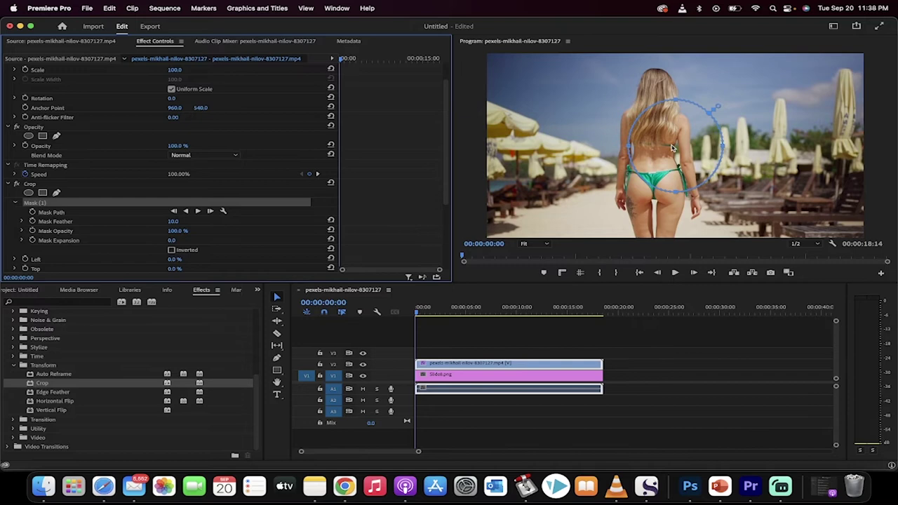
left_click_drag(678, 132, 651, 93)
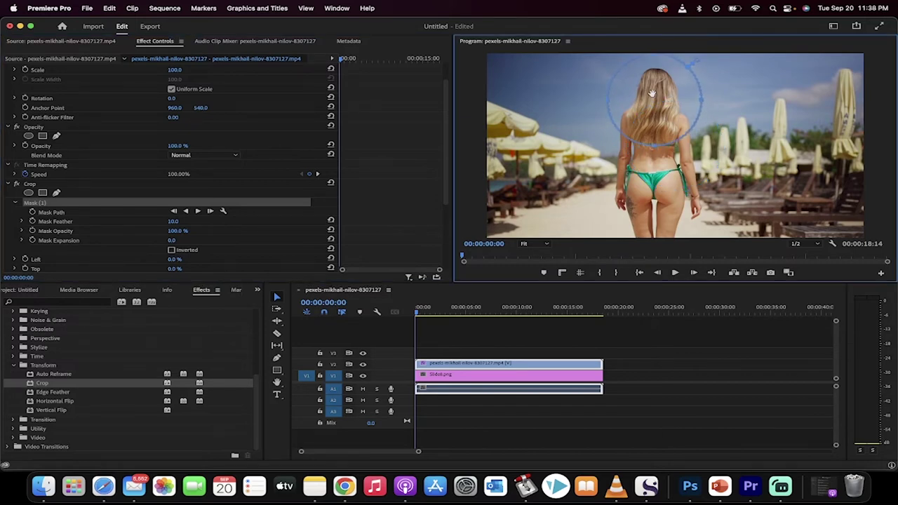
left_click(430, 313)
left_click_drag(430, 312, 504, 313)
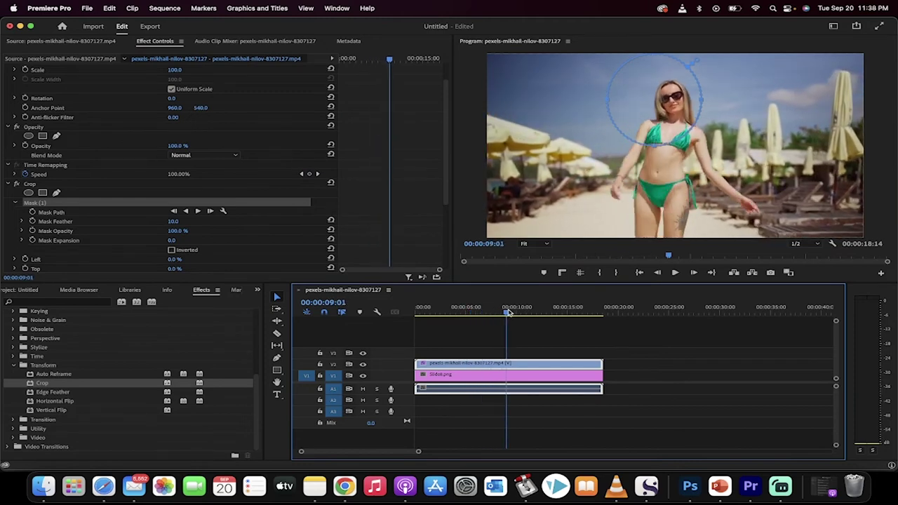
left_click_drag(509, 313, 416, 316)
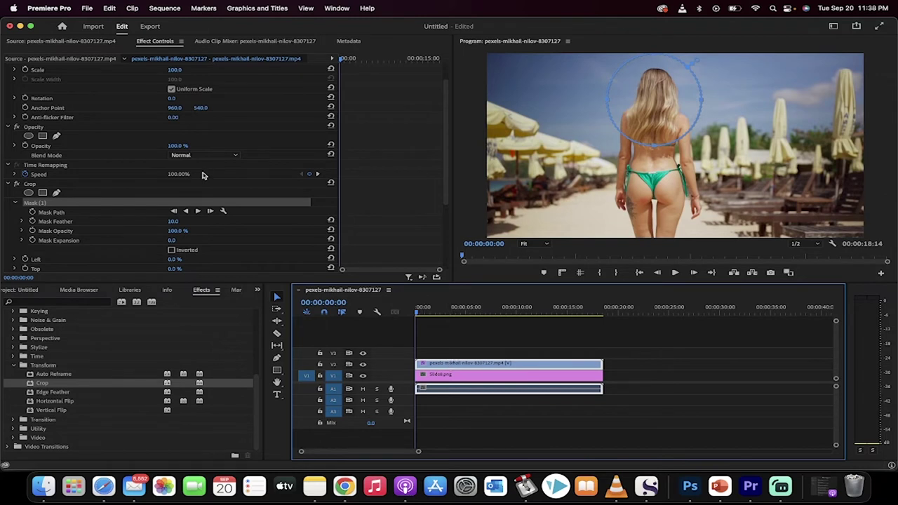
- Scrub the Crop Left value from 0% to 100% in Effect Controls
left_click(79, 204)
scroll(78, 205, "down", 1)
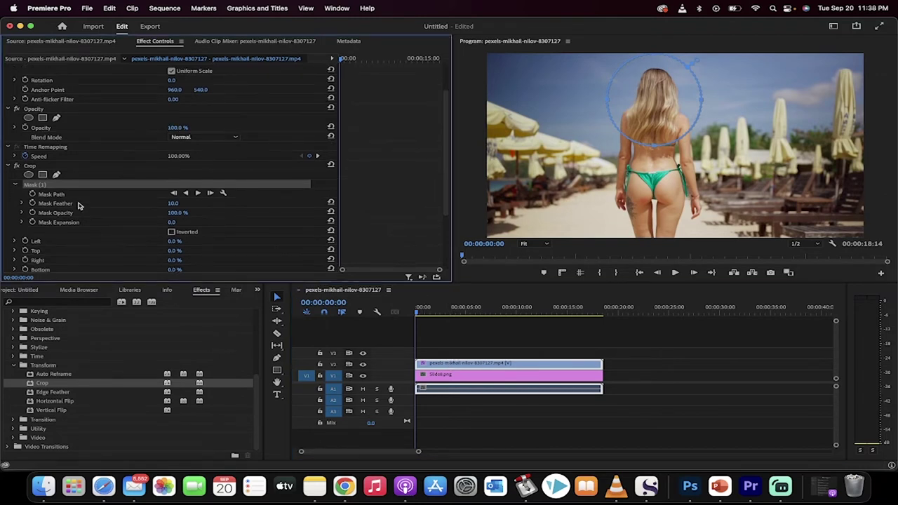
scroll(75, 222, "down", 1)
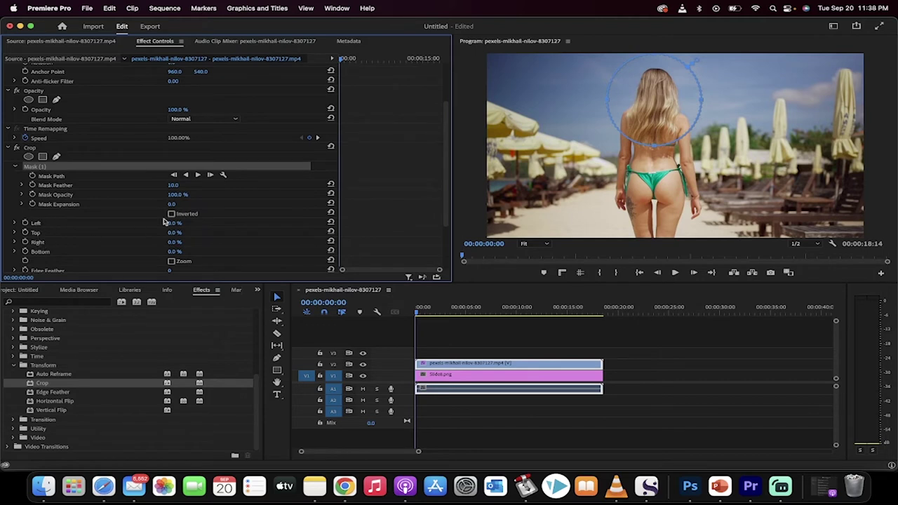
left_click(40, 223)
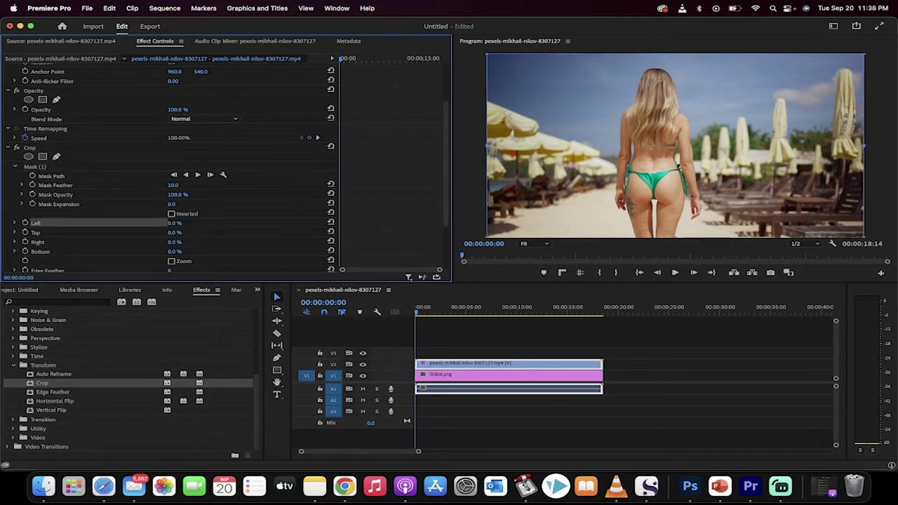
left_click_drag(174, 223, 245, 223)
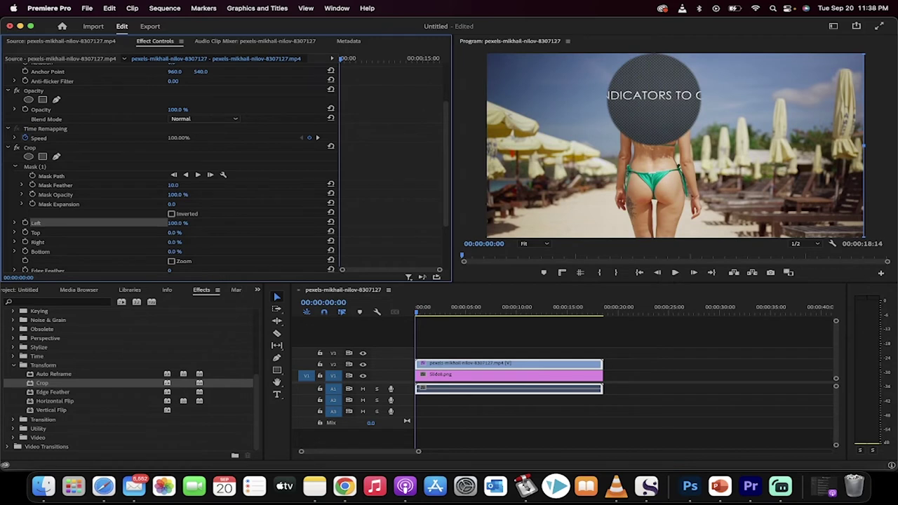
- Turn on Inverted for Mask (1) and scrub the timeline to preview the presenter inside the circle
left_click(171, 214)
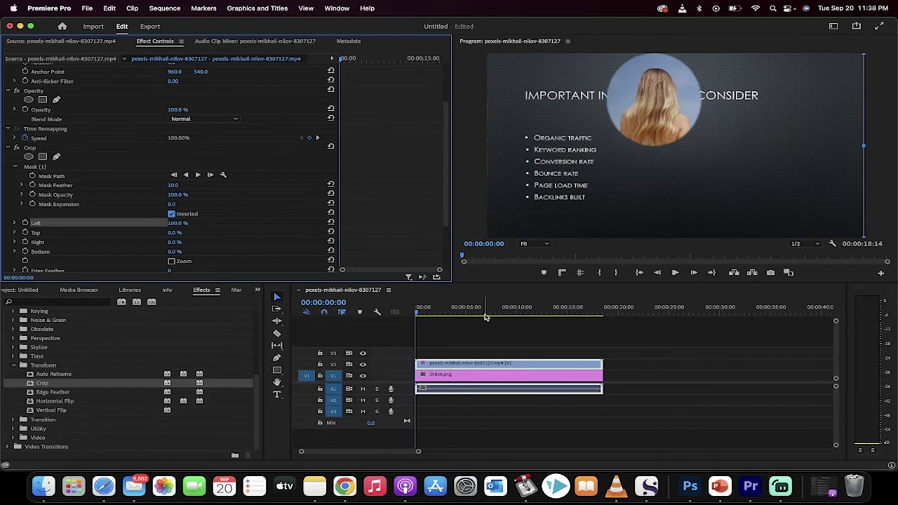
mouse_move(419, 309)
left_mouse_down()
mouse_move(494, 309)
mouse_move(412, 307)
mouse_move(515, 310)
mouse_move(402, 307)
left_mouse_up()
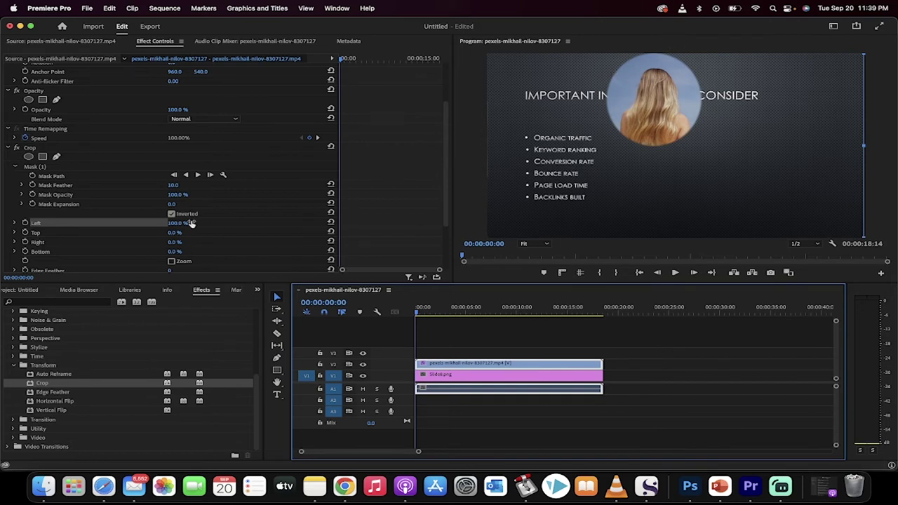
- Set Mask Feather to 0 and crop Top, Right and Bottom to 100%
left_click_drag(172, 186, 155, 185)
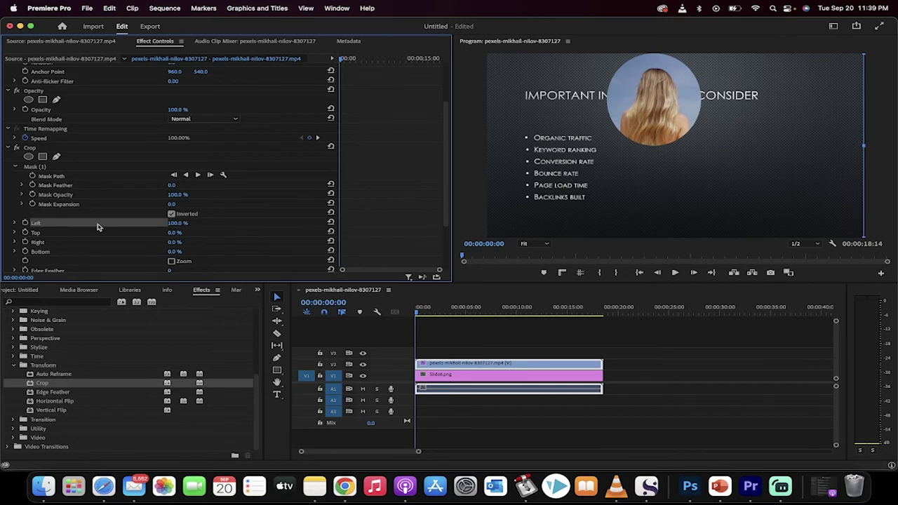
left_click_drag(177, 232, 179, 251)
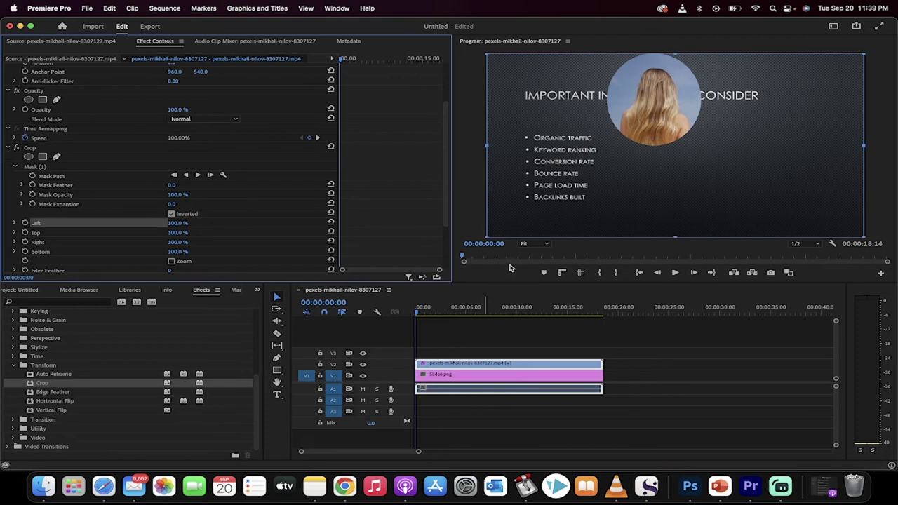
- Drag the circular presenter video to the slide's bottom-right corner, around Position 1661.8, 1024.4
left_click(462, 335)
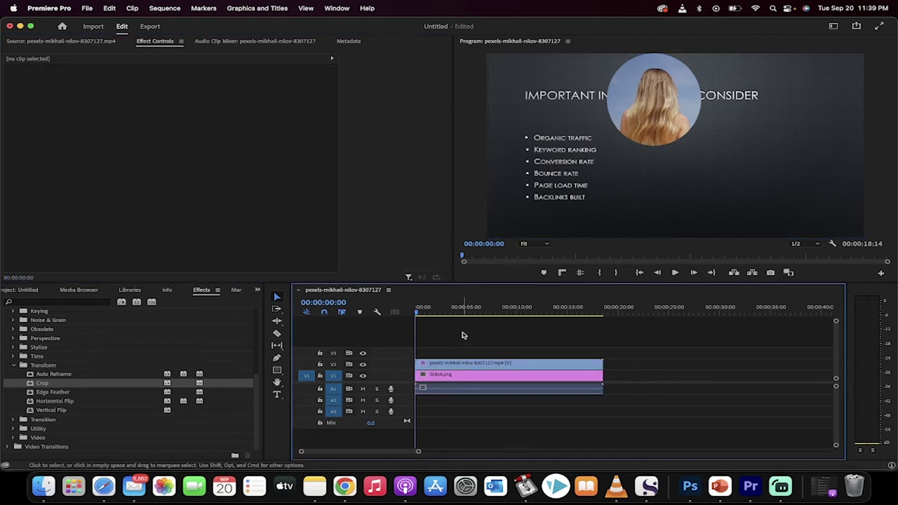
left_click(653, 101)
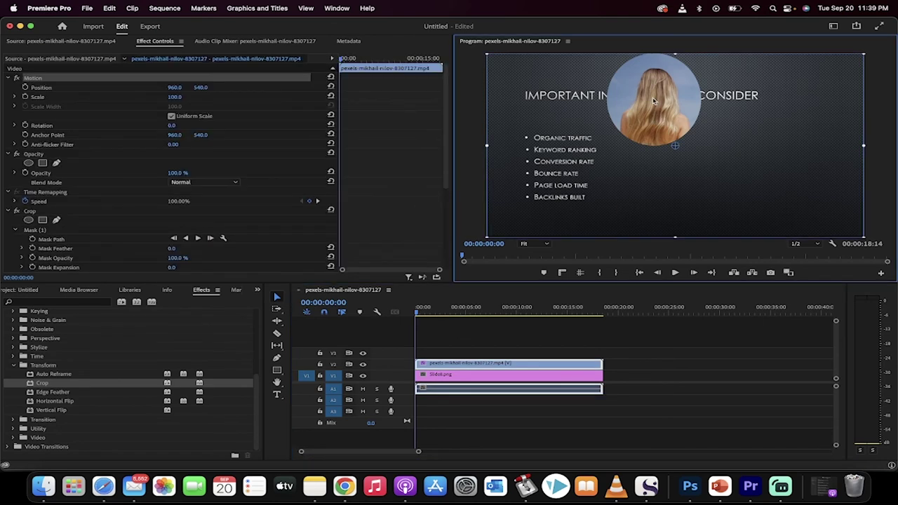
left_click_drag(647, 106, 785, 191)
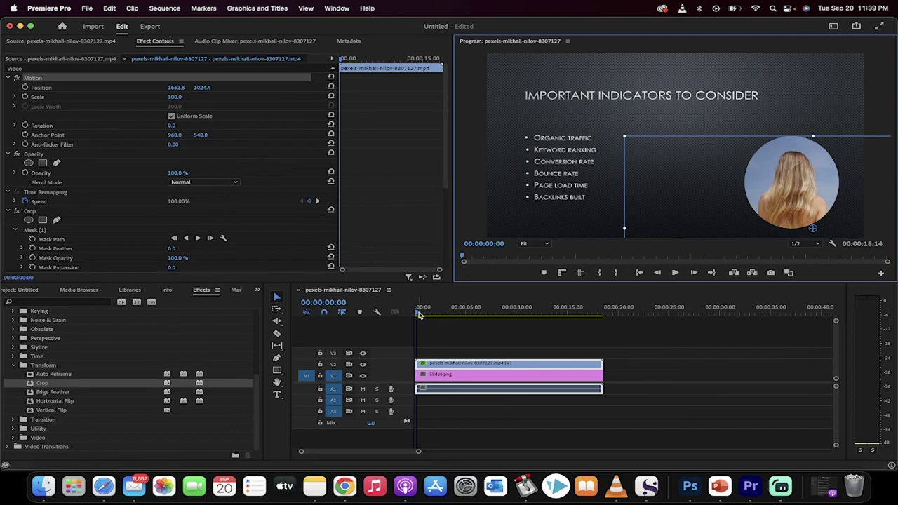
left_click_drag(418, 314, 347, 331)
key("space")
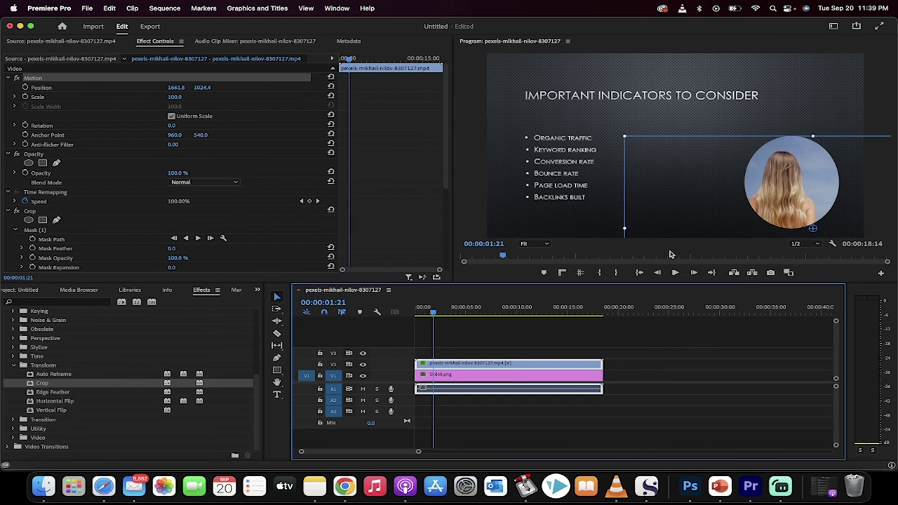
left_click_drag(495, 309, 548, 311)
left_click(500, 308)
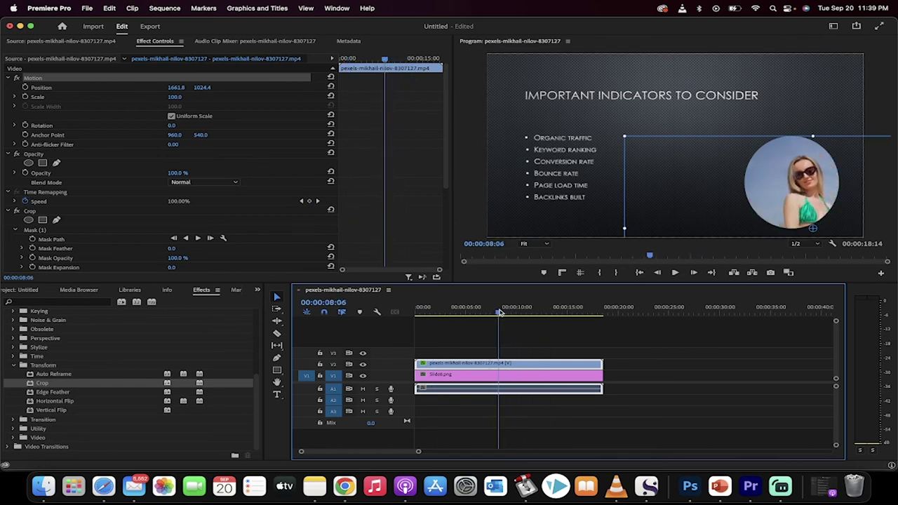